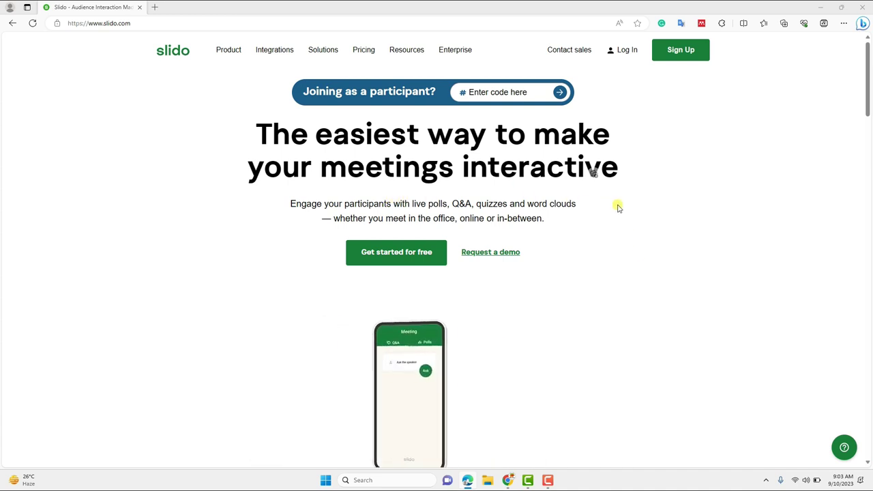
Step: Scroll the slido.com homepage down to the 'Works standalone and with your favorite tools' section
scroll(617, 208, down, 1)
scroll(624, 215, down, 2)
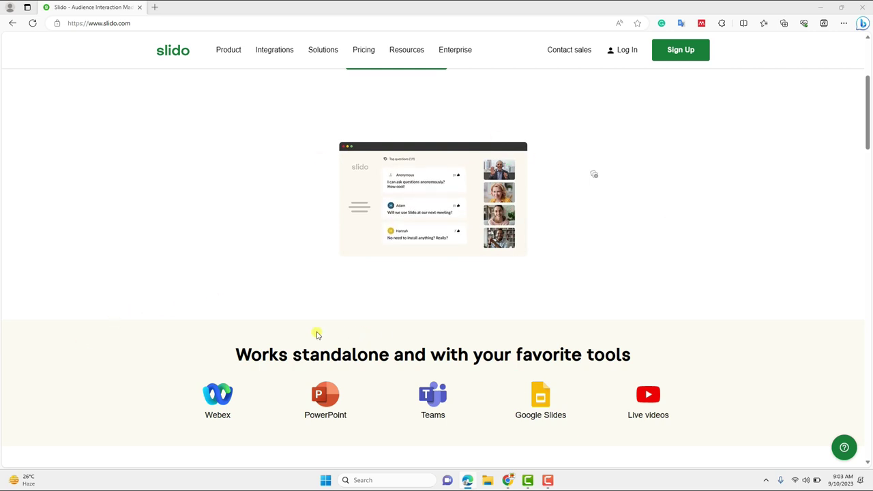
scroll(221, 273, down, 2)
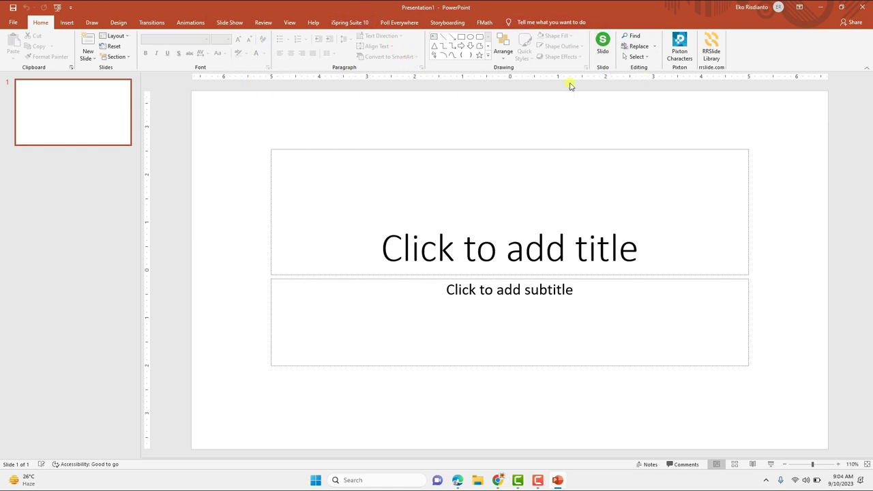
Step: Open the Slido add-in pane from PowerPoint's Home ribbon beside the blank title slide
click(602, 42)
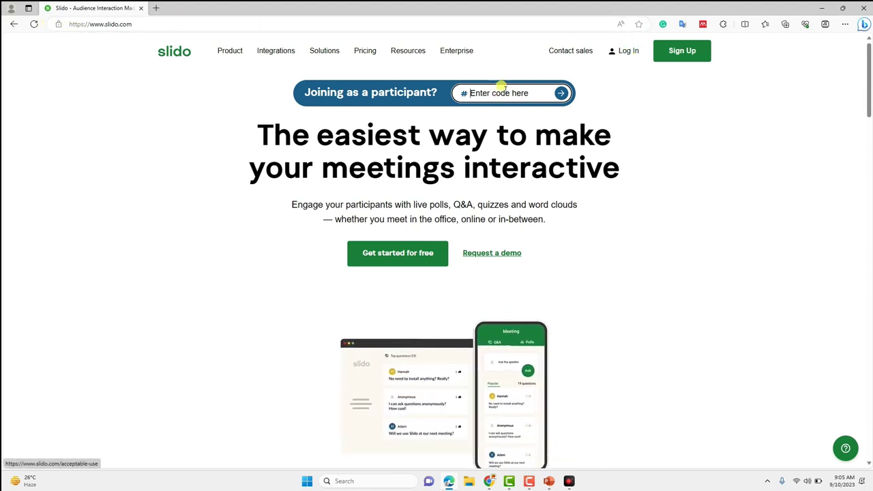
Step: Sign up for a Slido host account using Google
click(697, 55)
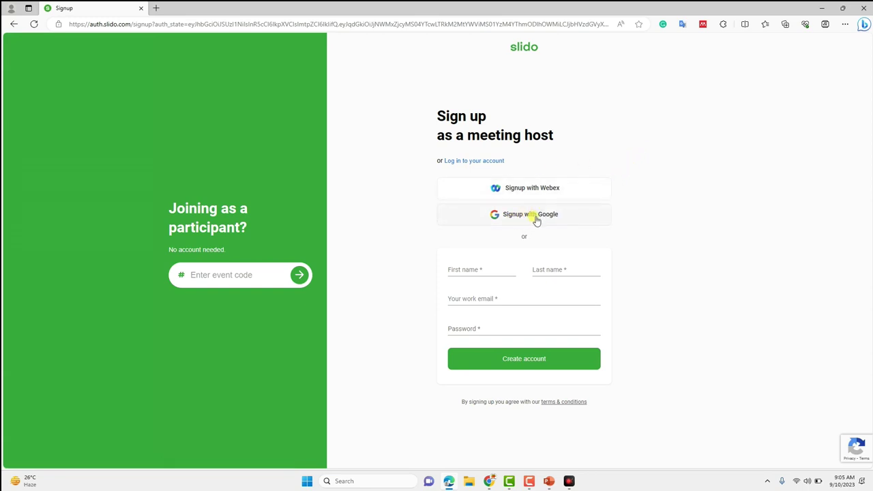
click(537, 221)
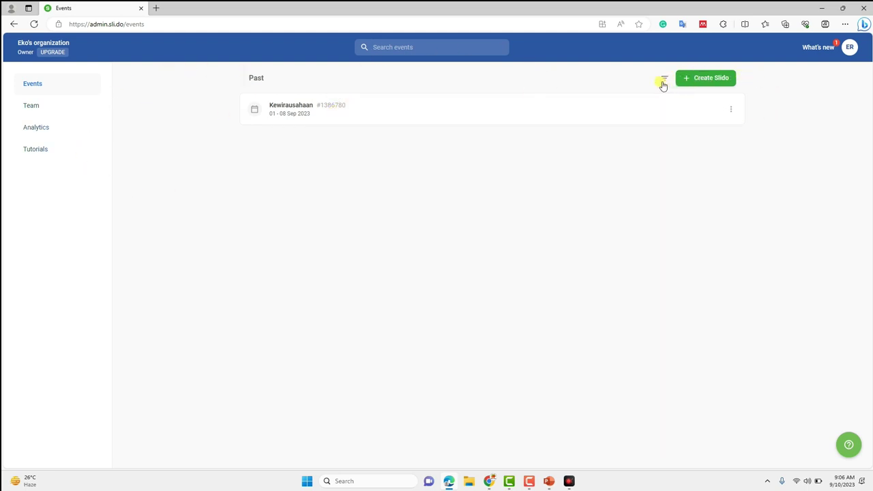
Step: Start a new Slido event and set its dates to 10–13 September 2023
click(706, 79)
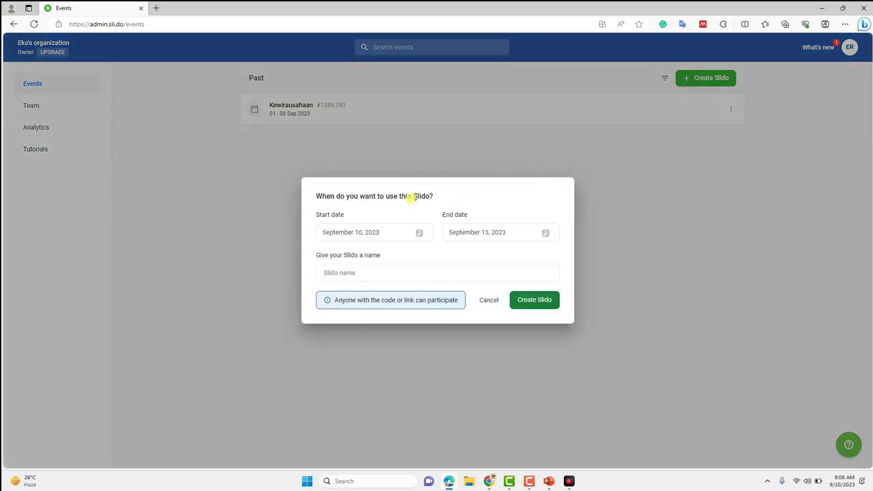
drag(443, 187, 456, 165)
click(464, 179)
click(374, 231)
Step: Name the event 'Percobaan' and create it
click(383, 273)
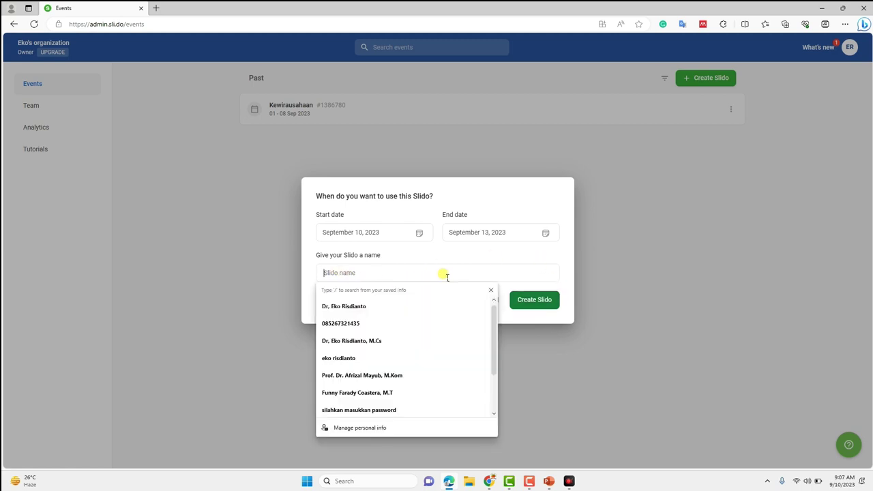
click(415, 273)
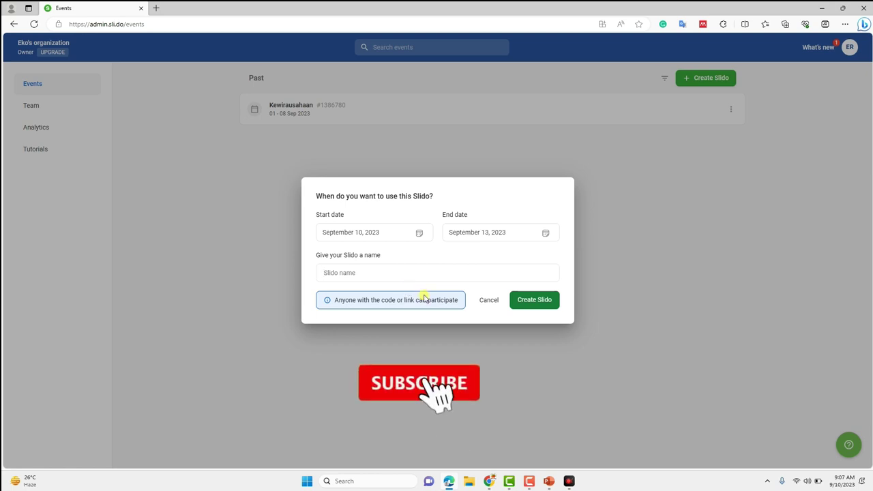
text(Percoba)
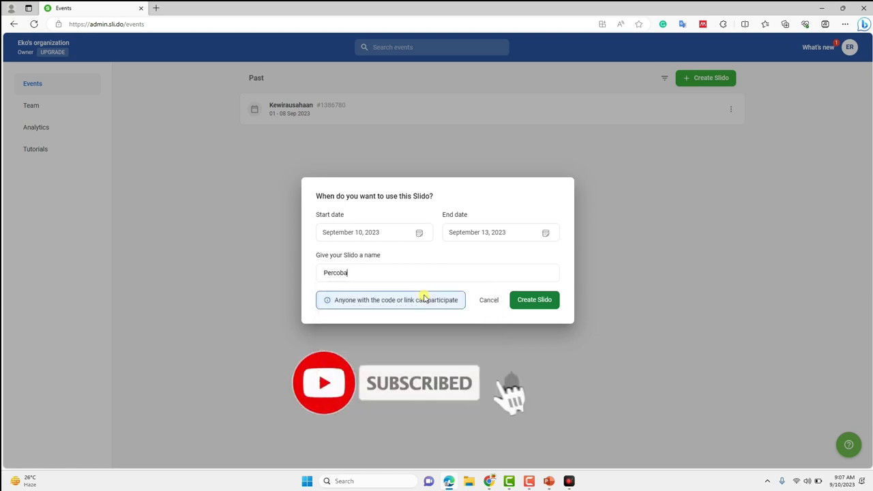
text(an)
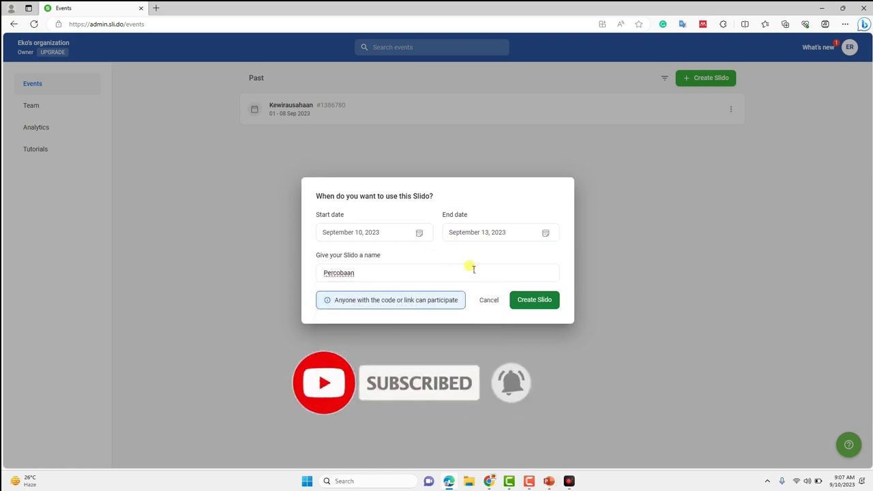
click(531, 302)
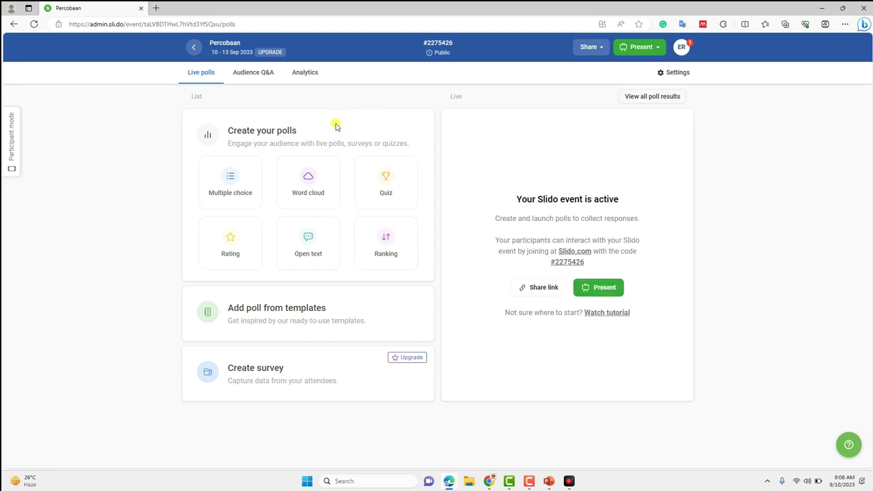
mouse_move(231, 181)
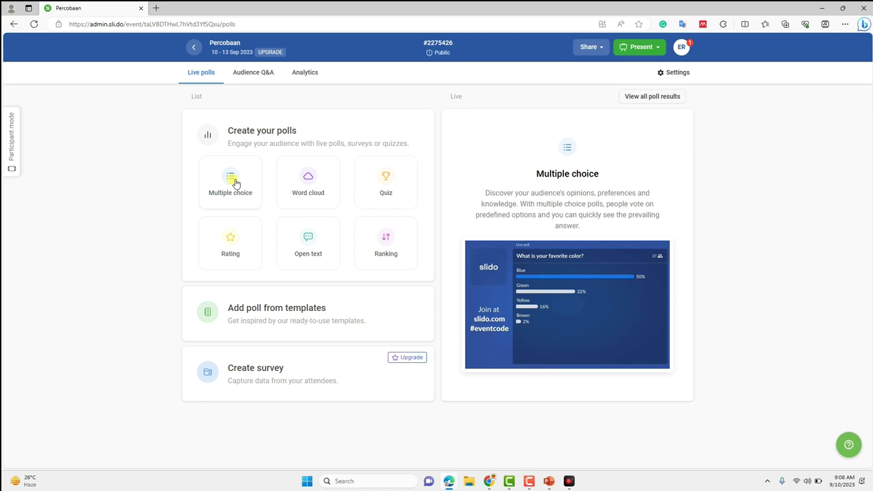
Step: Start a multiple-choice poll 'Nama Presiden Pertama Indonesia' with first option Soekarno
click(234, 183)
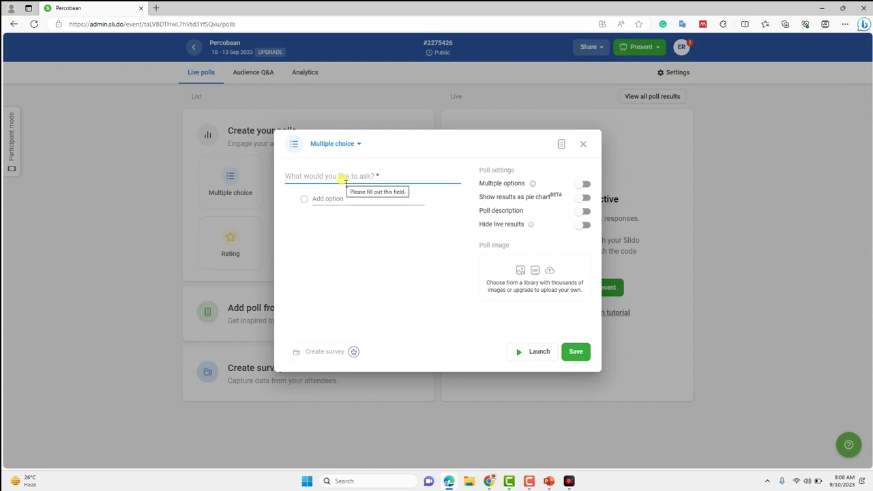
text(Nama Presiden Pertama)
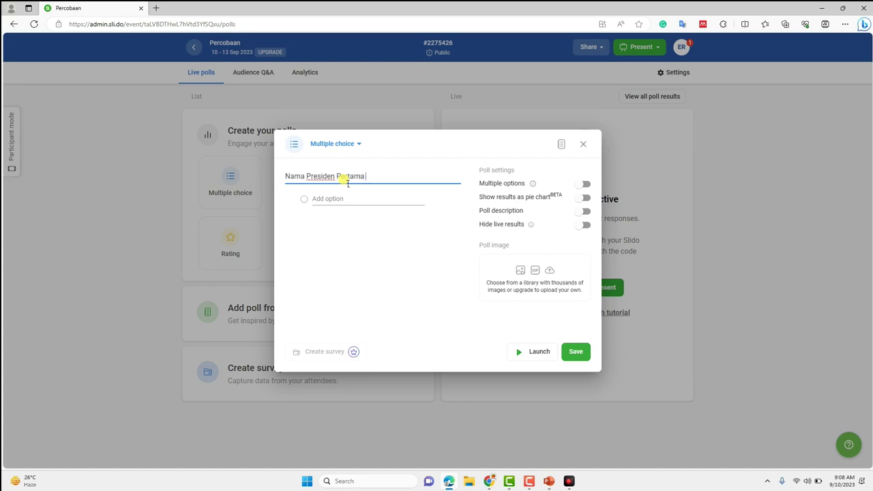
text(Indonesia)
click(330, 202)
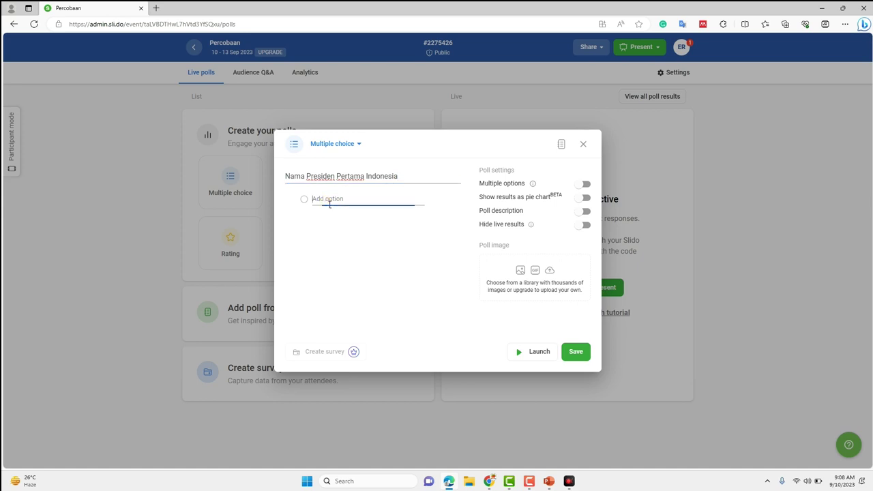
click(330, 202)
text(Soekarno)
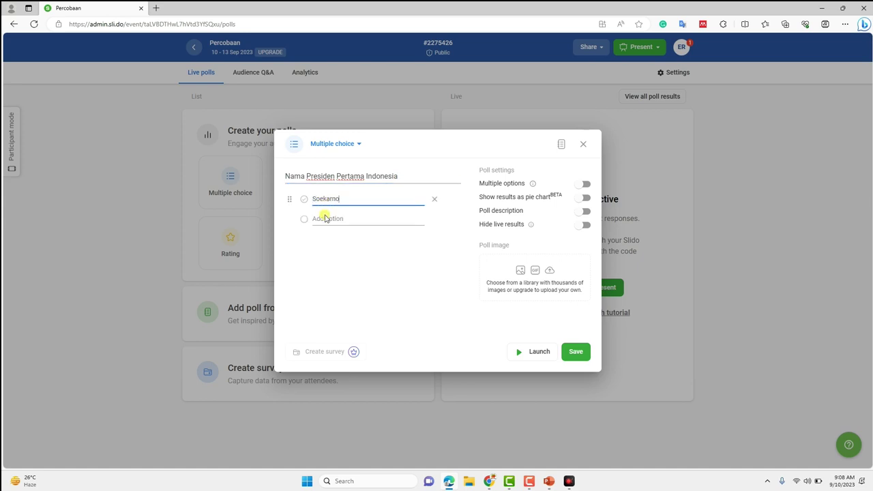
Step: Add options Soeharto, SBY and Jakowi, and mark Soekarno as correct
click(325, 219)
text(Soeharto)
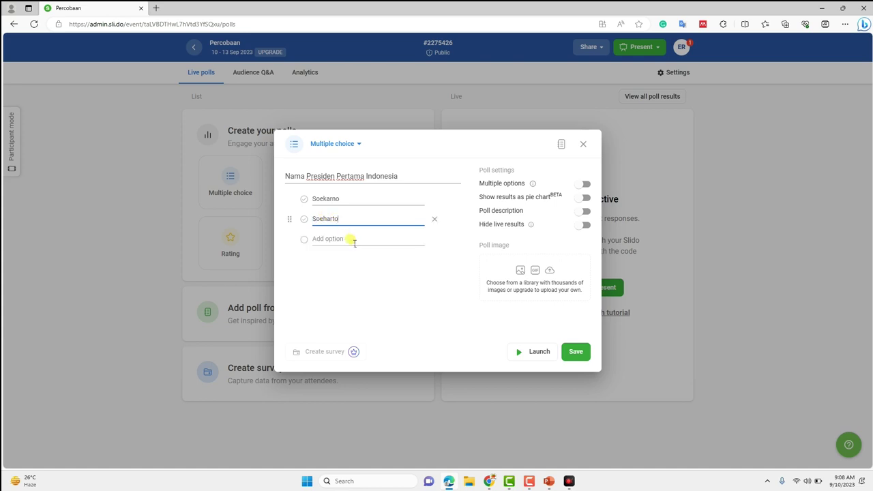
click(349, 238)
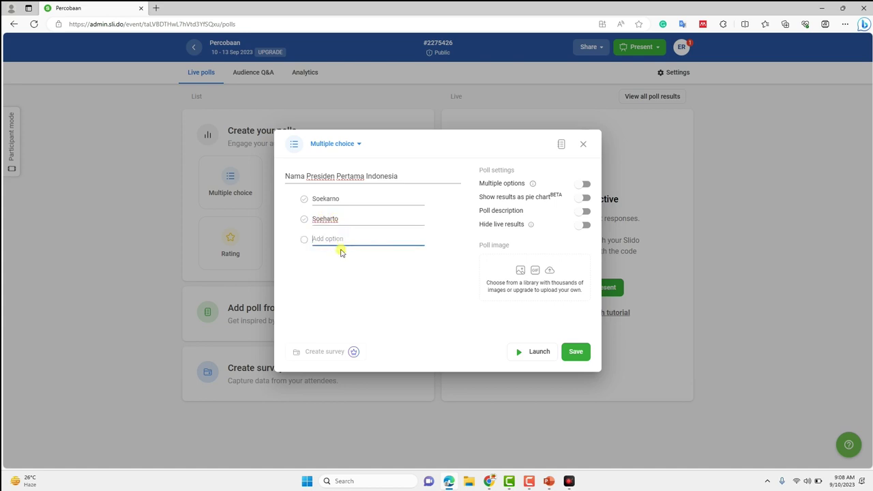
text(SBY)
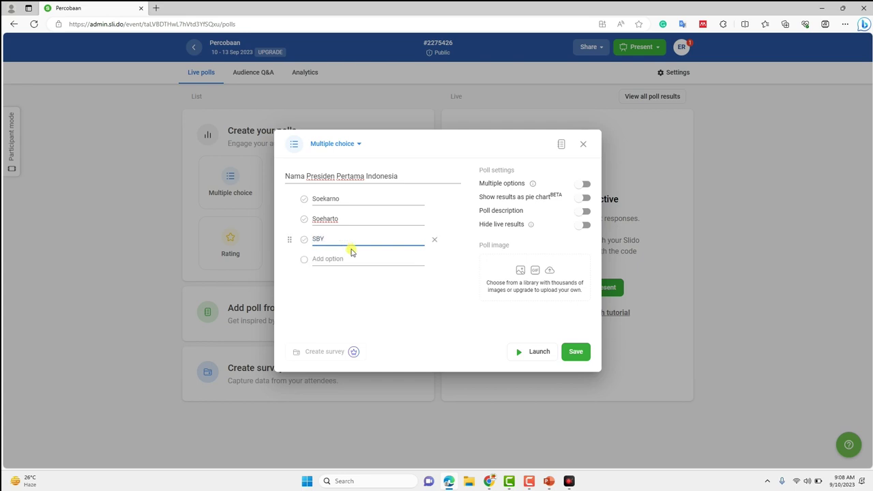
click(343, 259)
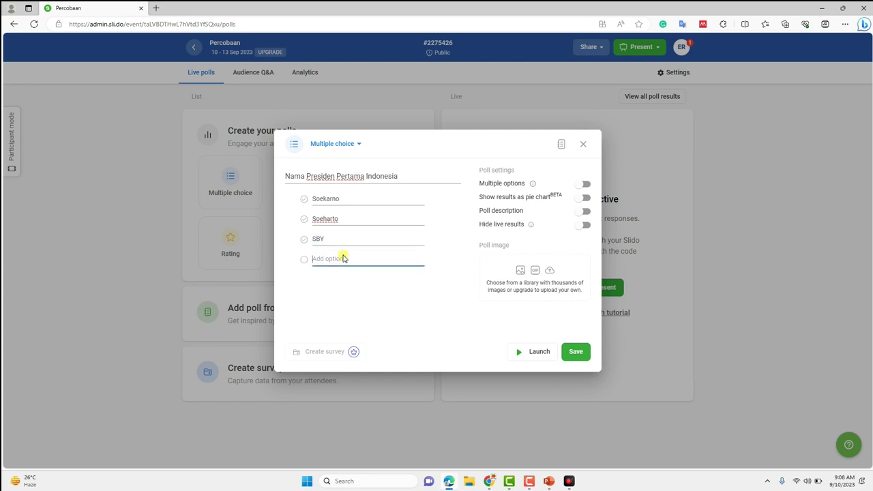
text(Jakowi)
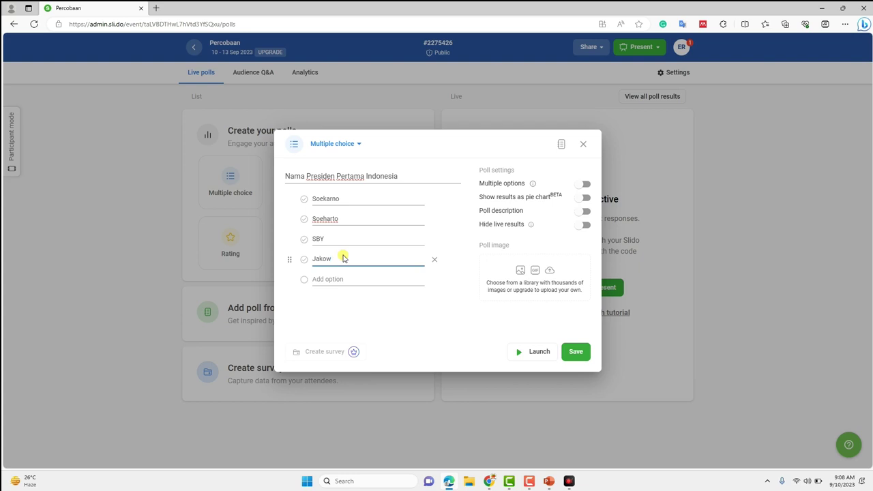
click(438, 302)
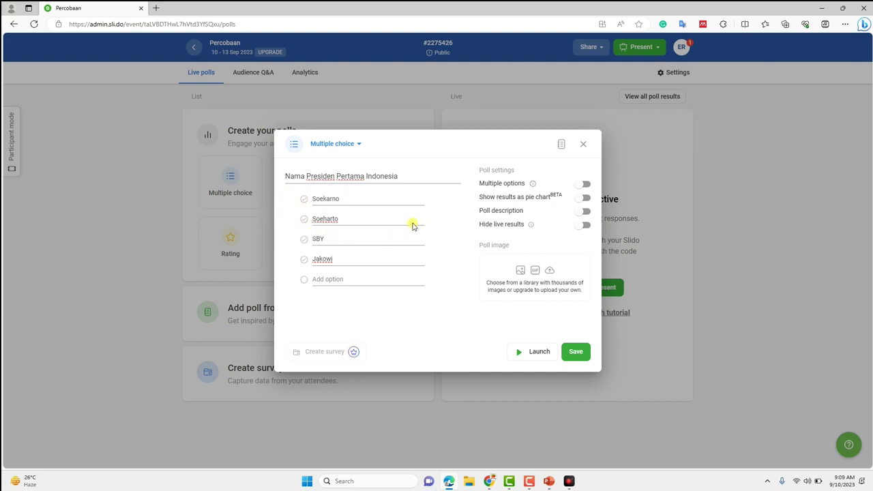
click(305, 199)
Step: Launch the 'Nama Presiden Pertama Indonesia' poll so participants can vote
click(537, 356)
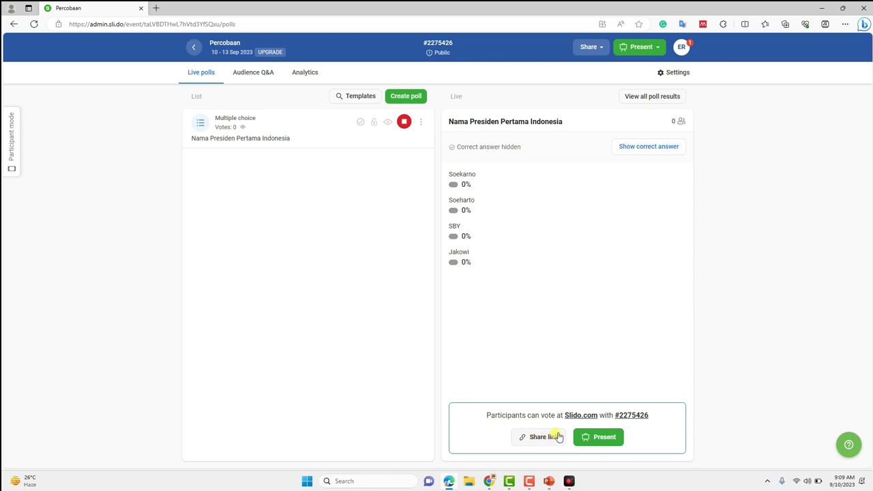
Step: Present the live poll in its own tab, toggling full screen on and off
click(604, 437)
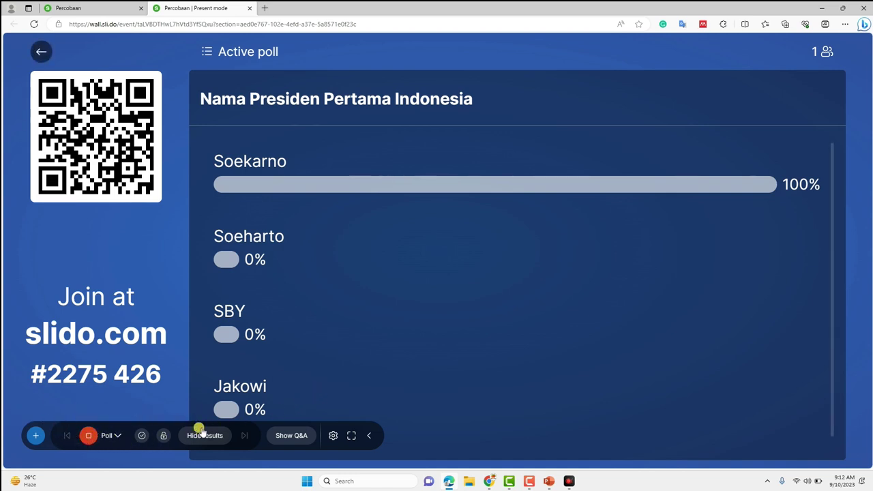
click(352, 435)
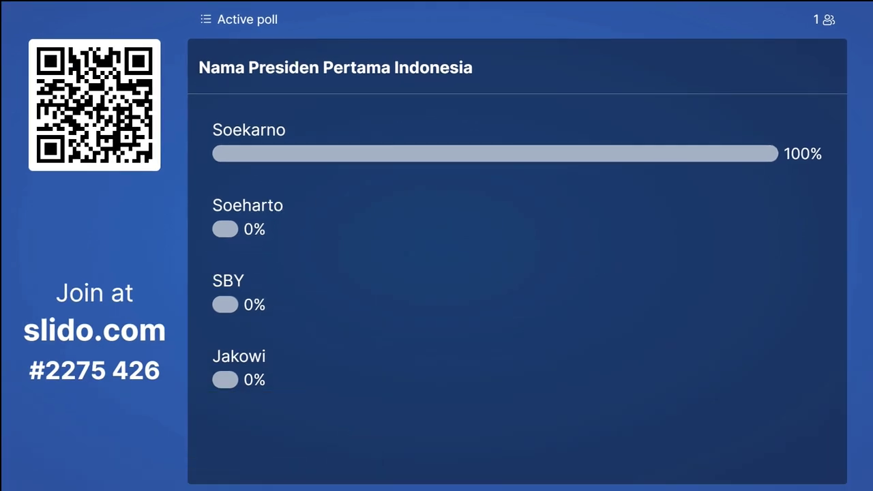
click(352, 435)
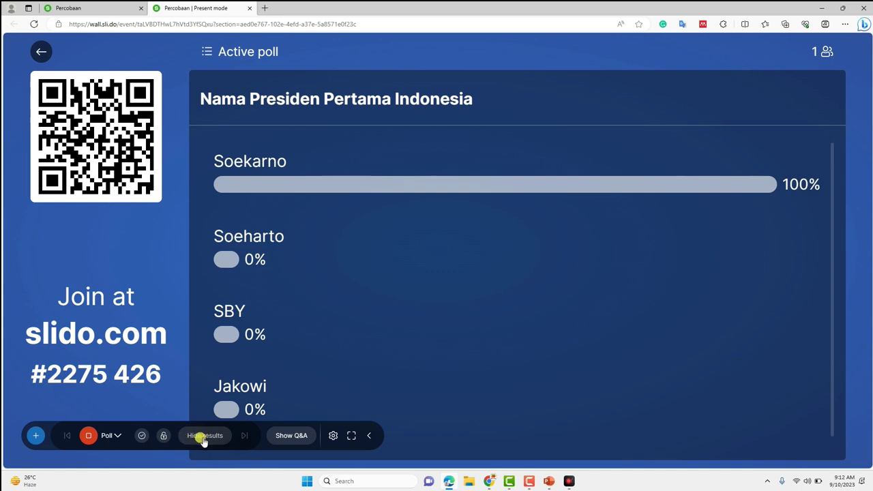
Step: Hide the poll results and switch between the QR-code join screen and the poll view
click(202, 436)
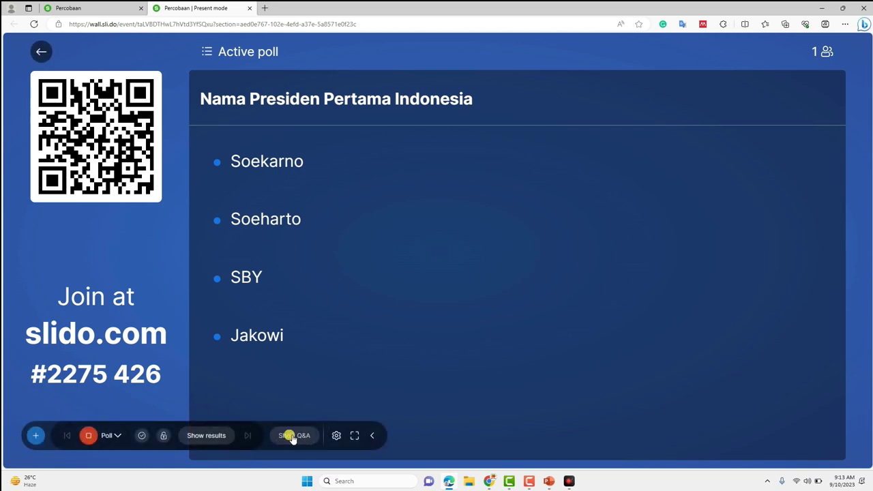
click(287, 437)
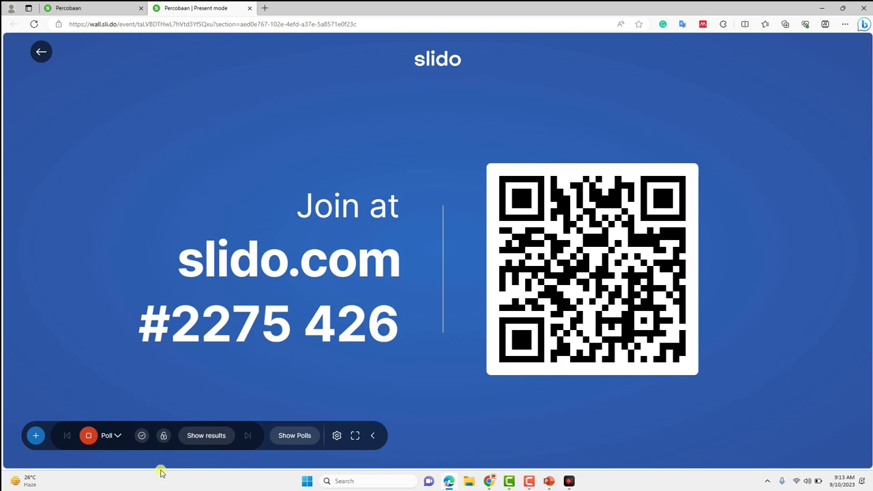
click(290, 435)
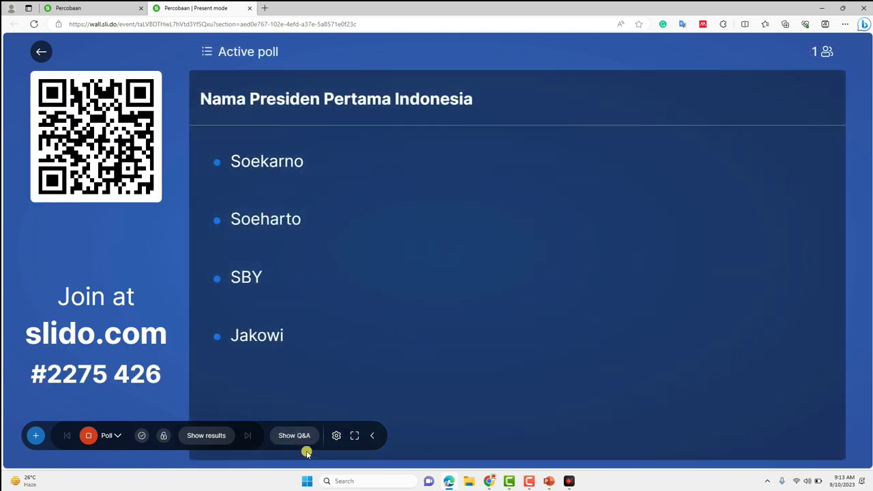
click(289, 438)
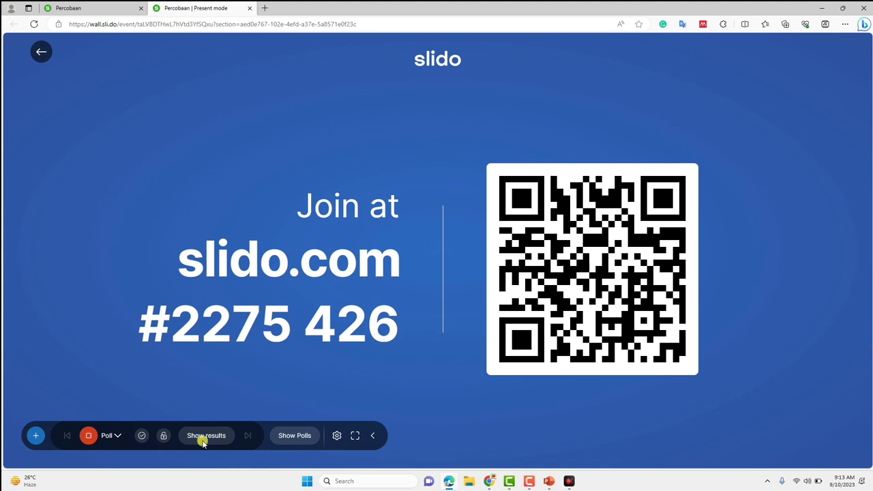
Step: Restore the poll view with results, deactivate the poll, and return to the admin tab
click(295, 437)
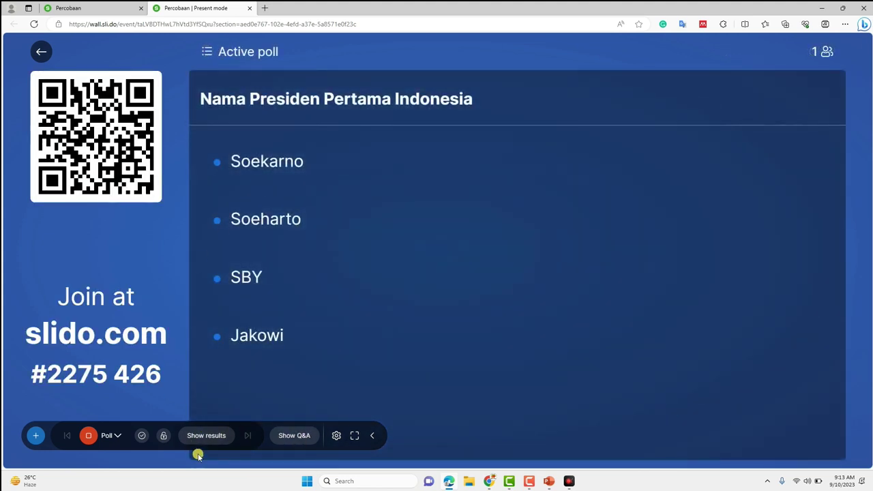
click(201, 437)
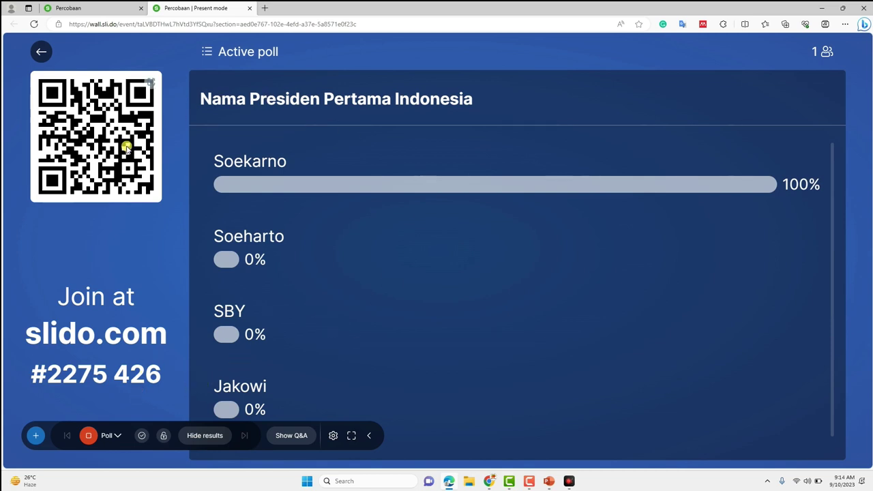
click(87, 437)
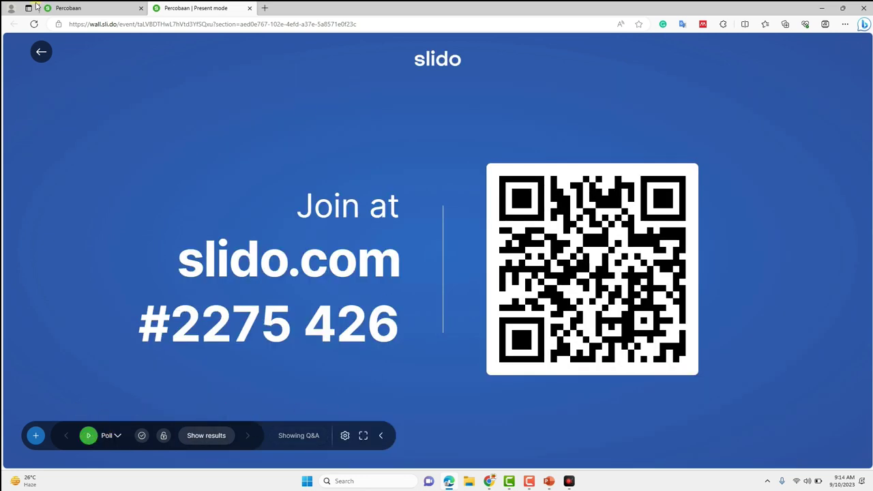
click(68, 9)
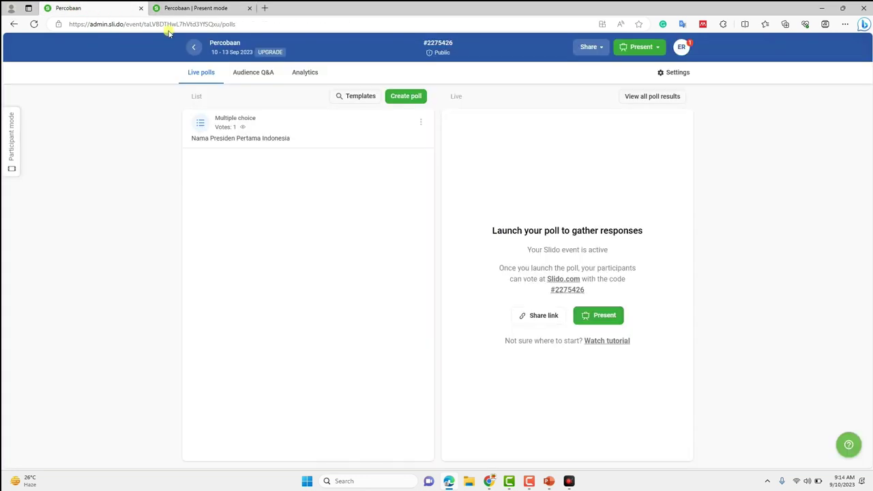
Step: Close the present-mode tab and open Analytics via View all poll results
click(201, 8)
click(250, 8)
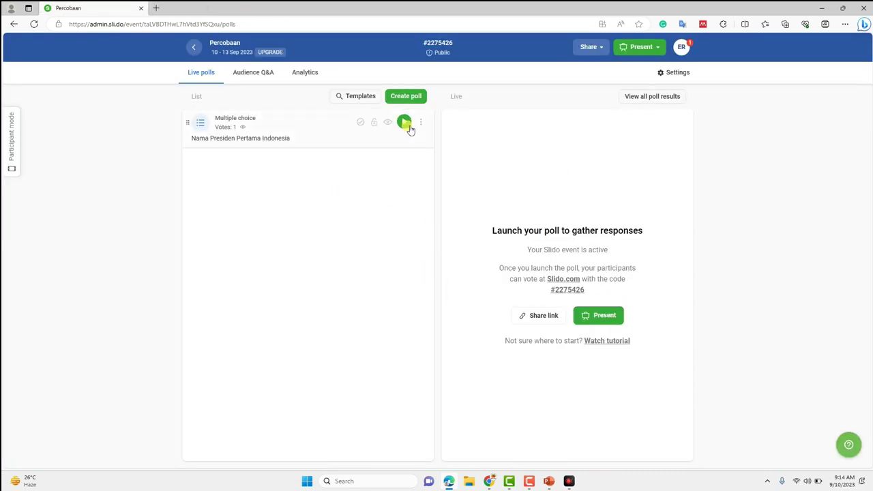
click(643, 98)
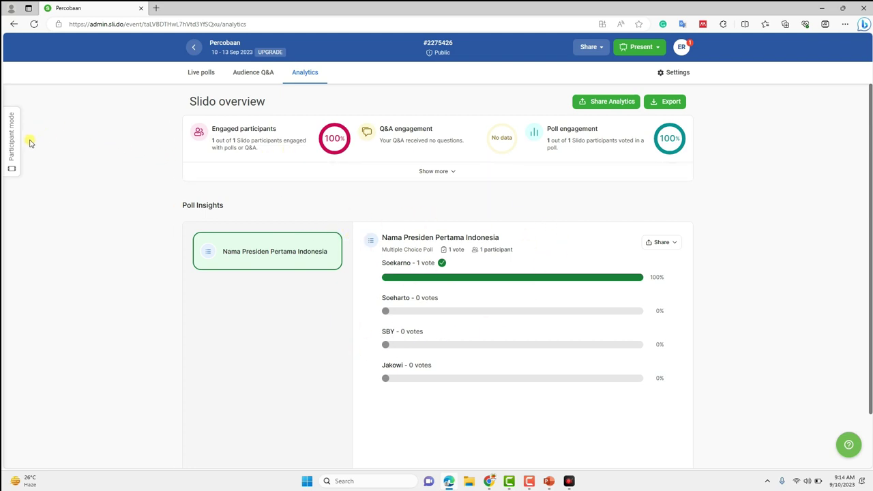
Step: Preview the event in Participant mode and view its Polls section
click(12, 156)
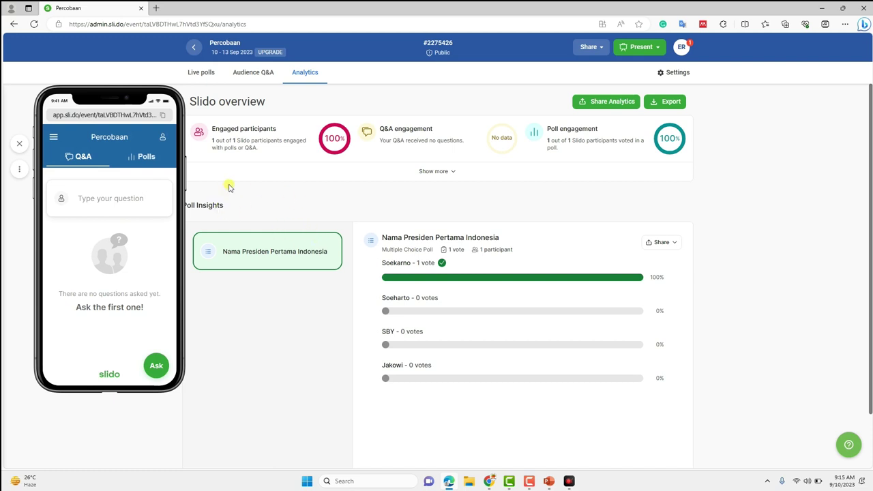
click(158, 167)
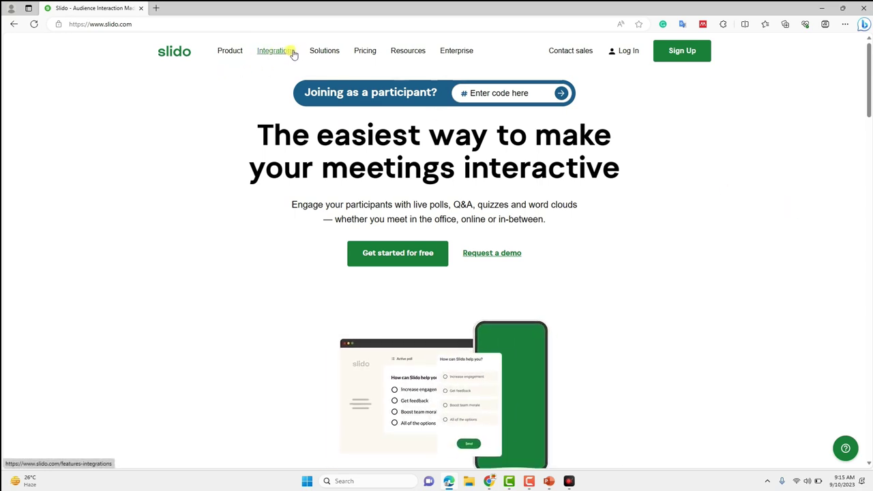
Step: Open Slido's Live polling for PowerPoint page, download the Windows add-in, then remove it from downloads
click(267, 52)
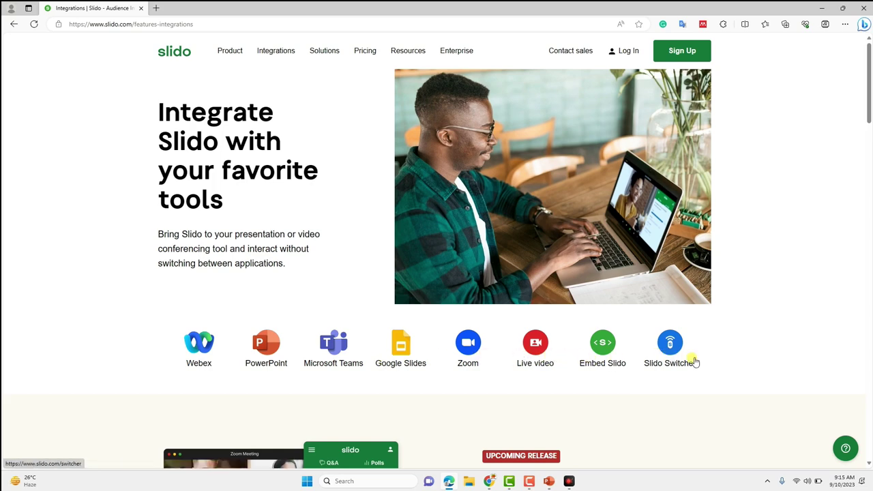
scroll(747, 300, down, 1)
scroll(744, 295, up, 1)
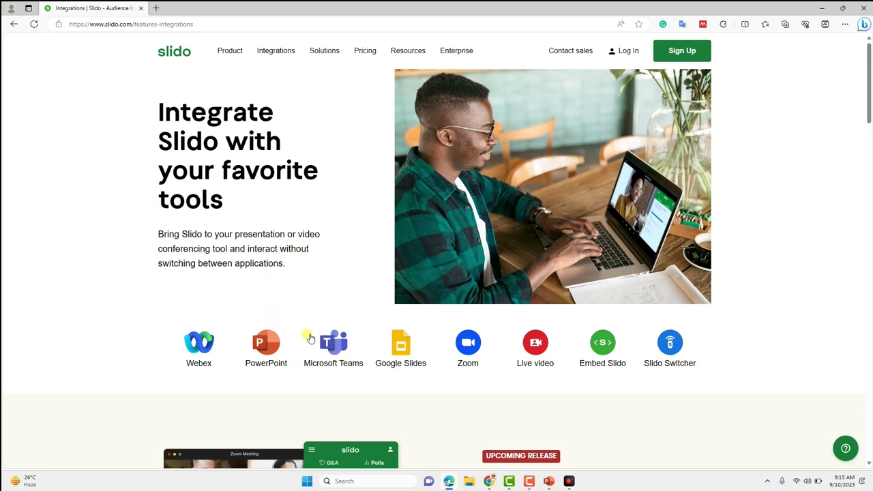
click(271, 351)
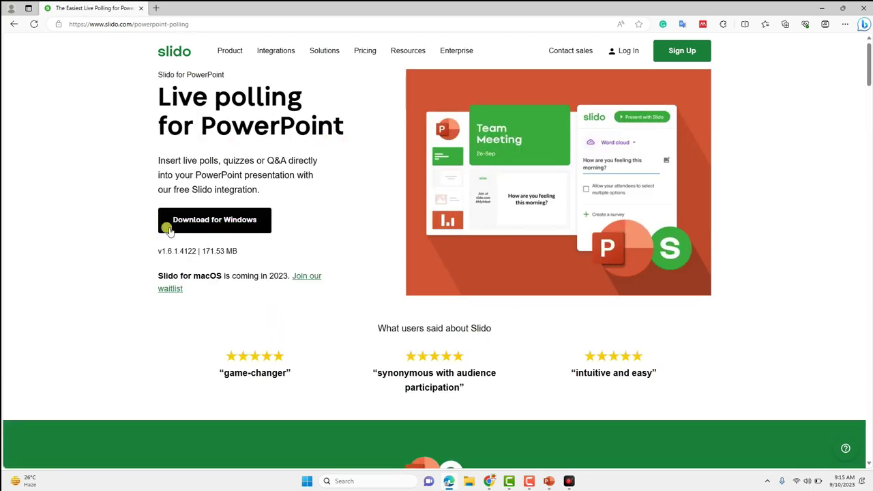
click(237, 225)
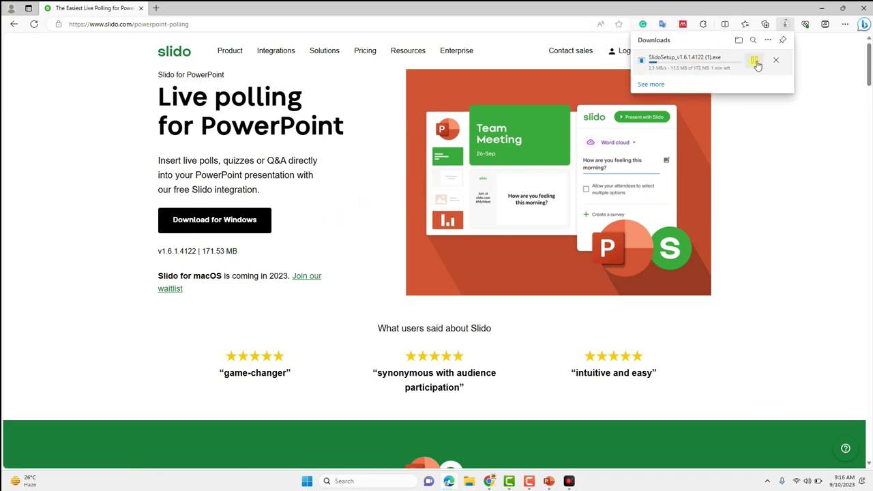
click(775, 60)
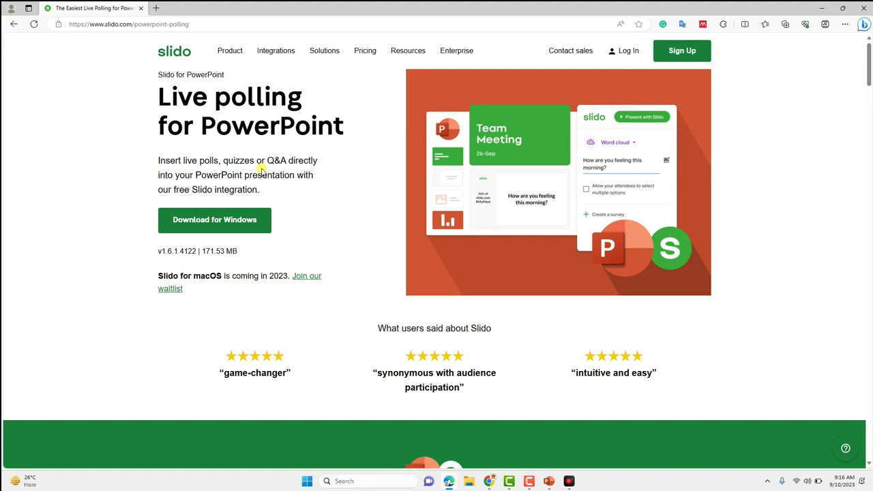
Step: In PowerPoint, check the Slido account options and reopen the Slido pane
click(554, 484)
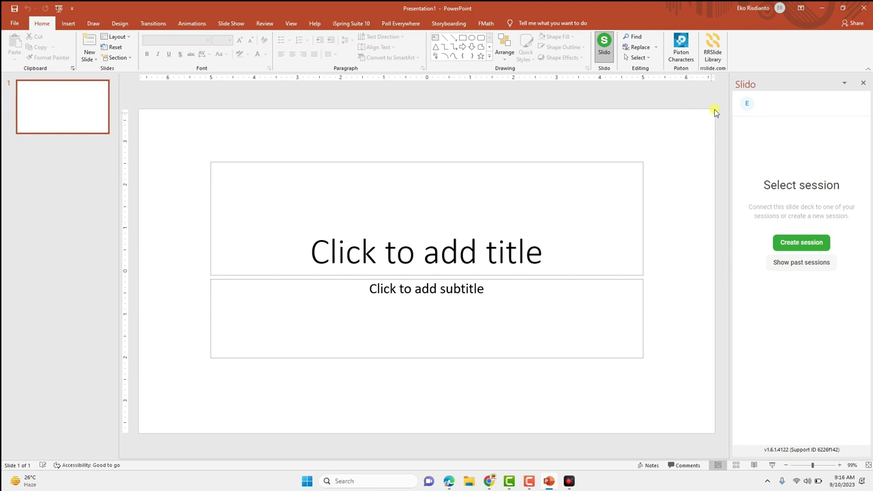
click(747, 106)
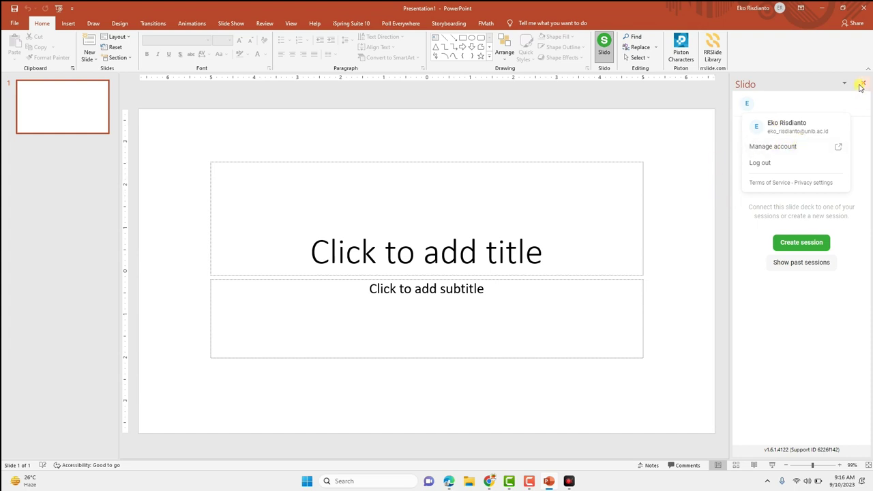
click(861, 84)
click(609, 46)
click(789, 264)
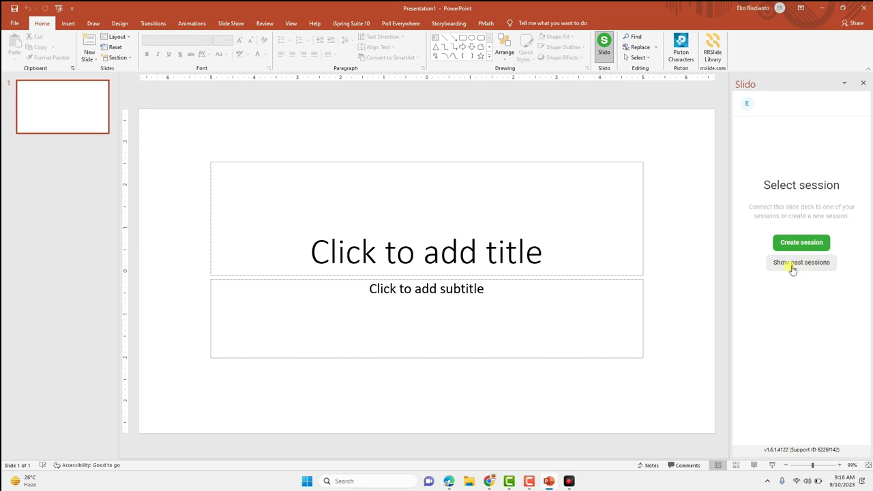
Step: View past Slido sessions, reopen the Slido pane and start the browser login
click(805, 267)
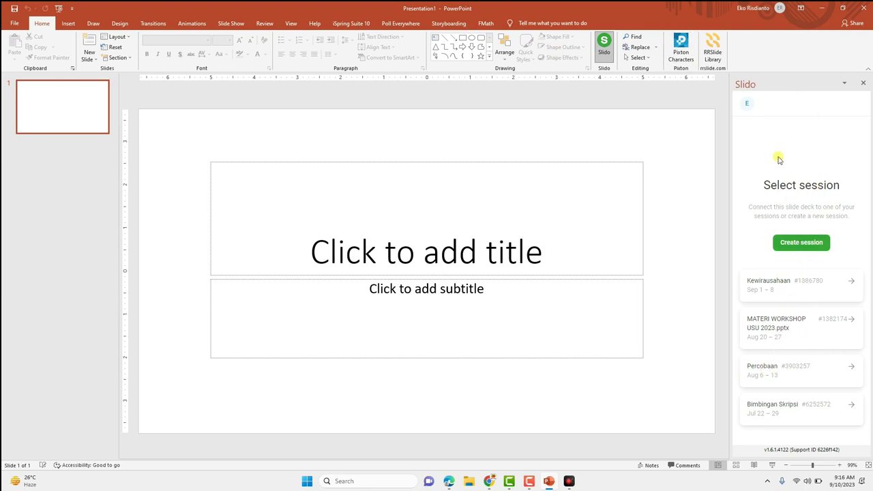
click(862, 82)
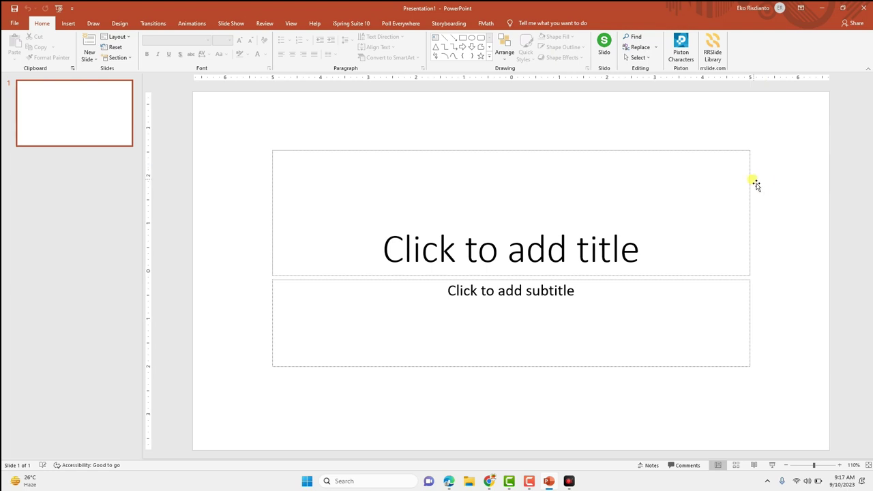
click(602, 46)
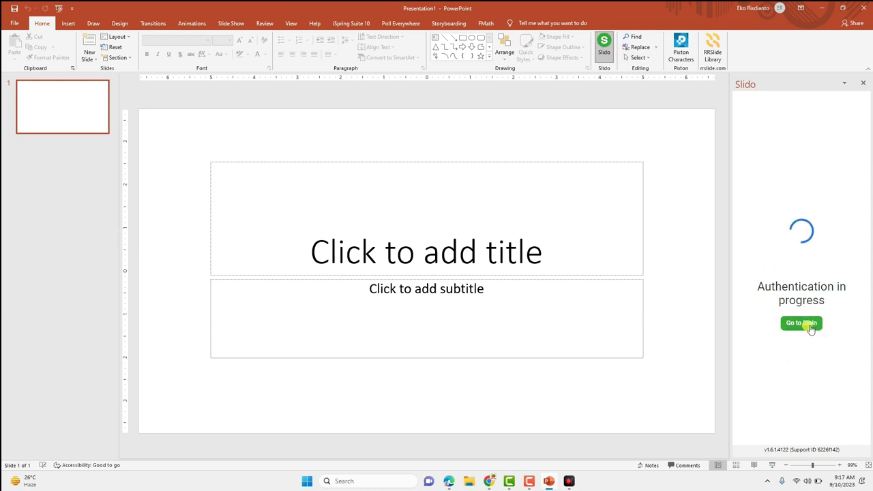
click(804, 325)
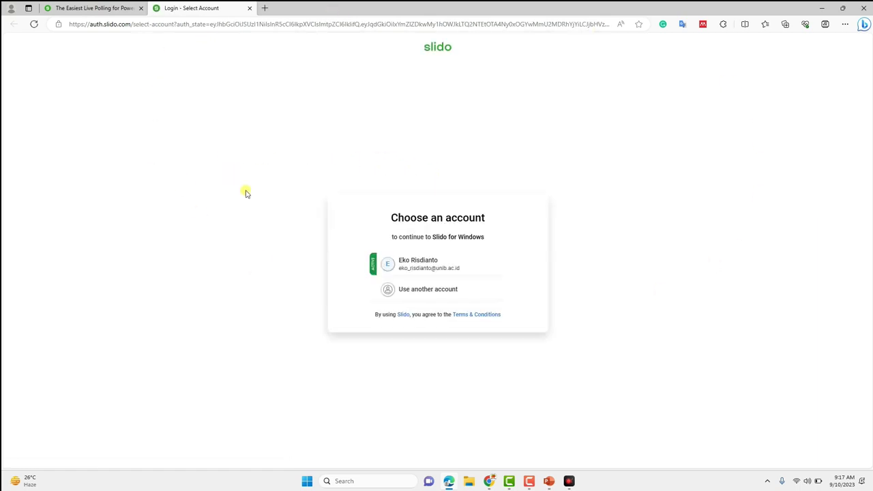
Step: Sign in to Slido in Edge with the existing account and return to PowerPoint
click(421, 266)
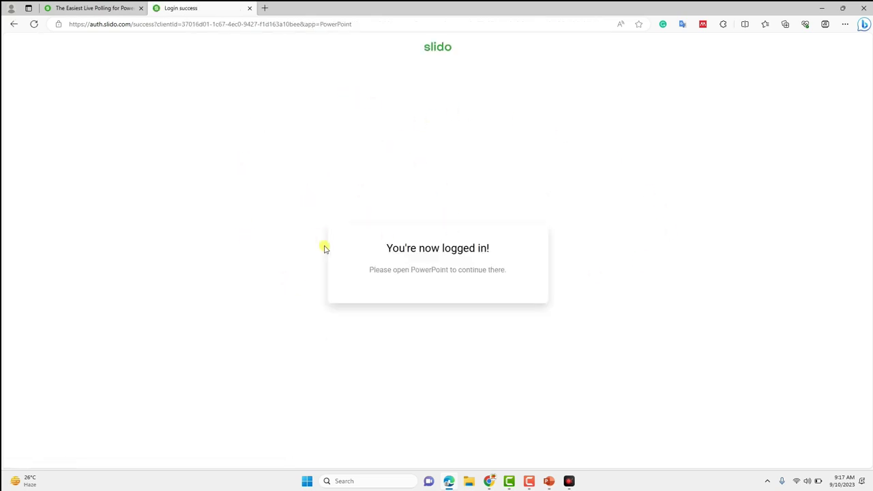
key(alt+Tab)
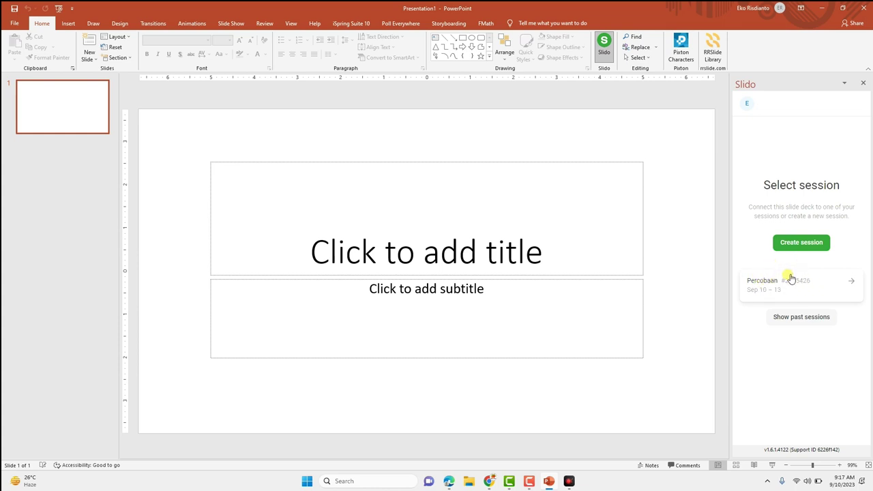
click(488, 481)
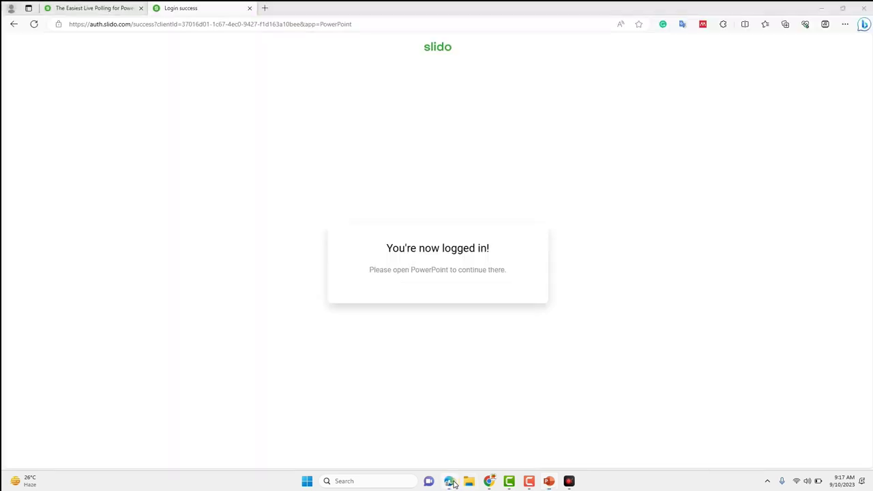
click(96, 11)
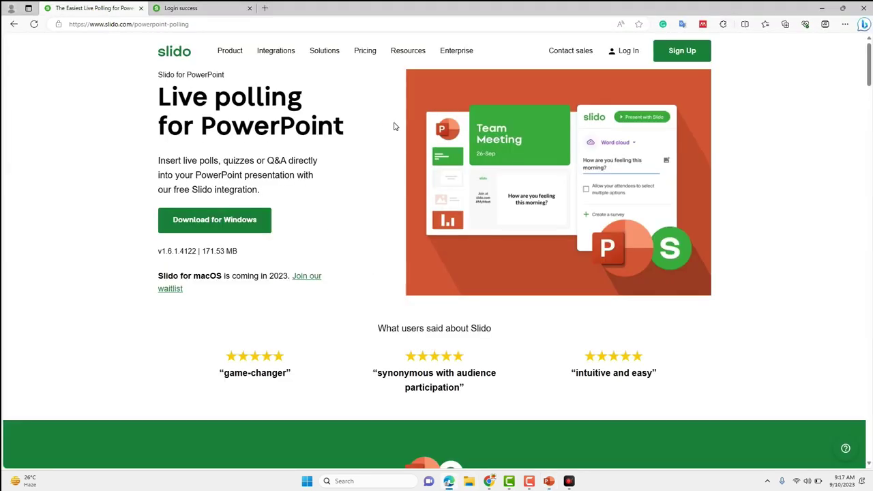
click(181, 9)
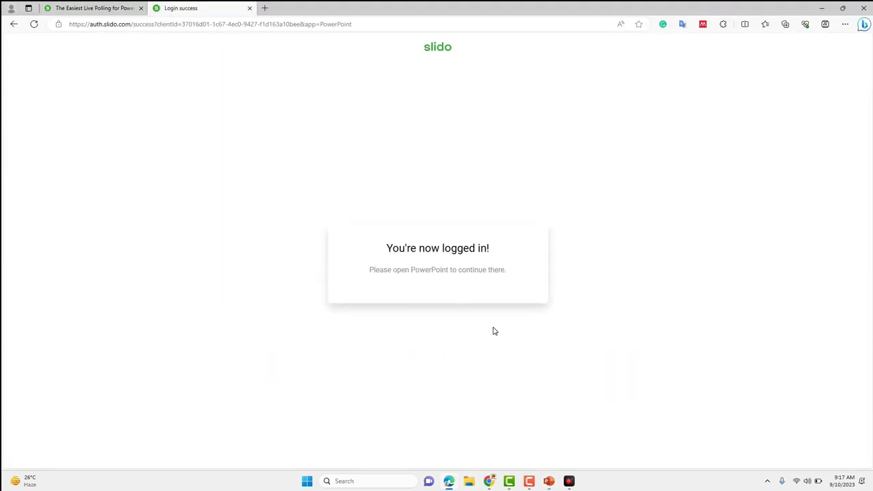
click(549, 481)
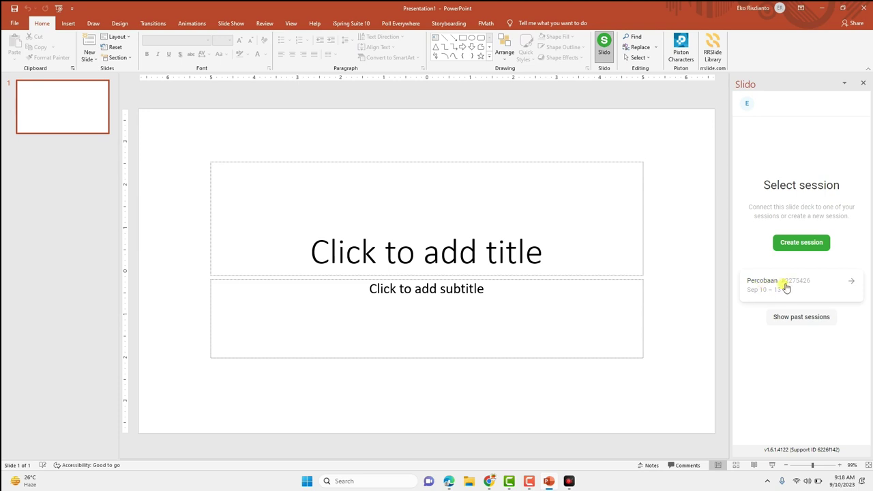
Step: Link the deck to the Percobaan session and insert its 'Nama Presiden Pertama Indonesia' poll as slide 2
click(786, 285)
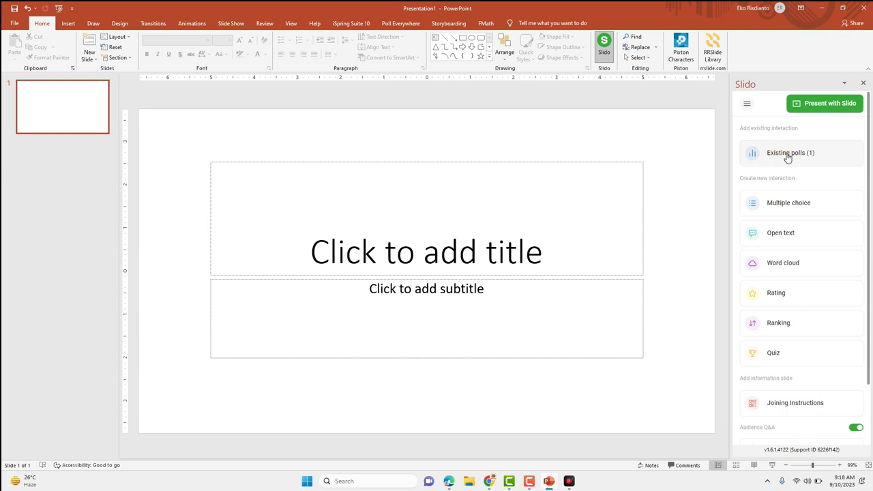
click(787, 156)
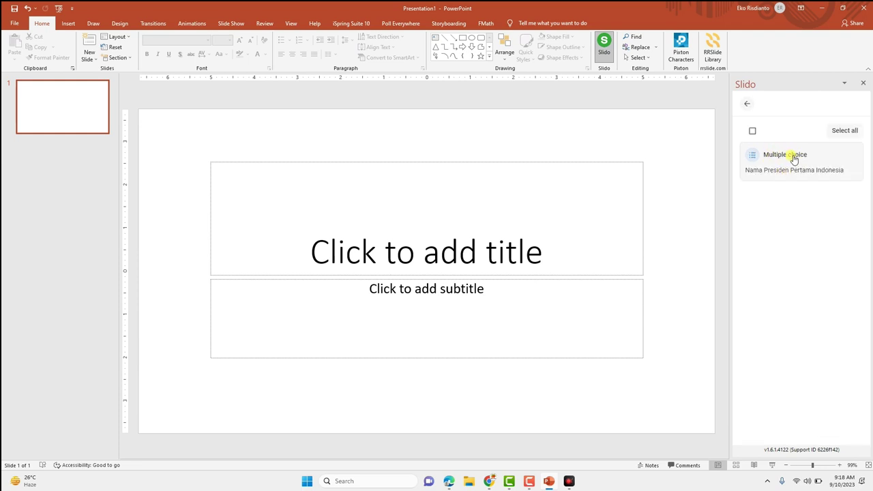
click(798, 160)
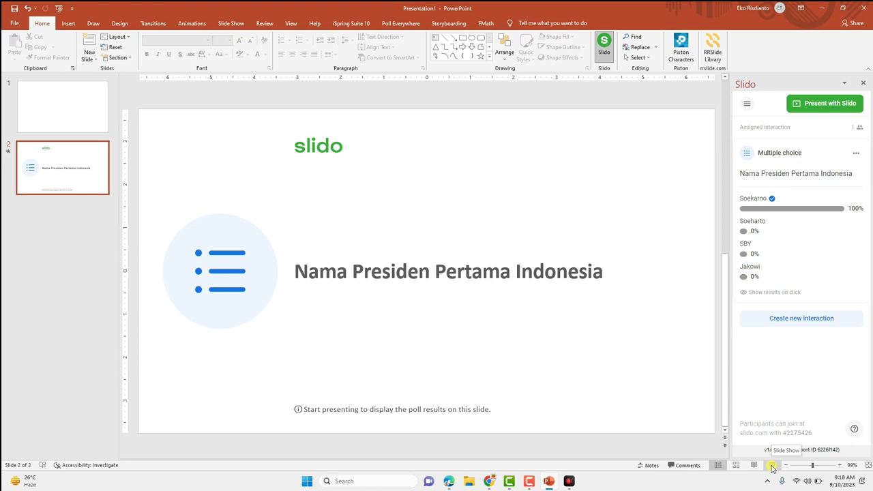
Step: Present the poll slide as a slide show, then keep the poll active after ending
click(772, 466)
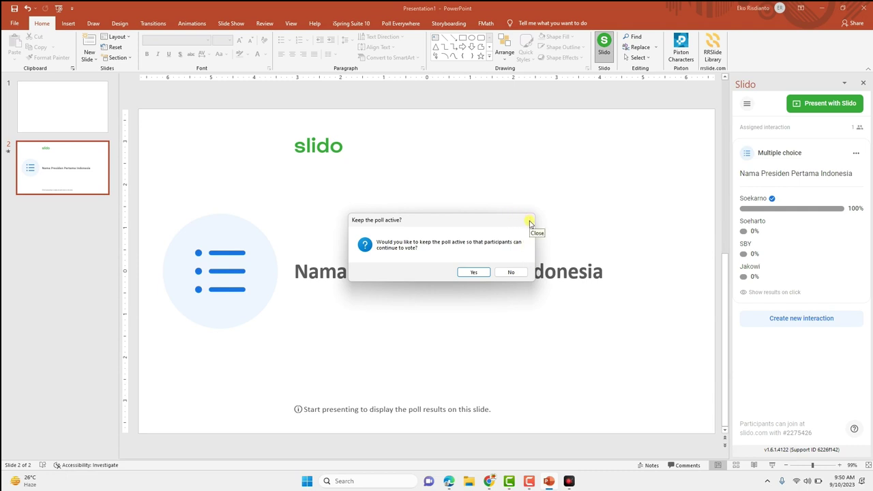
click(474, 272)
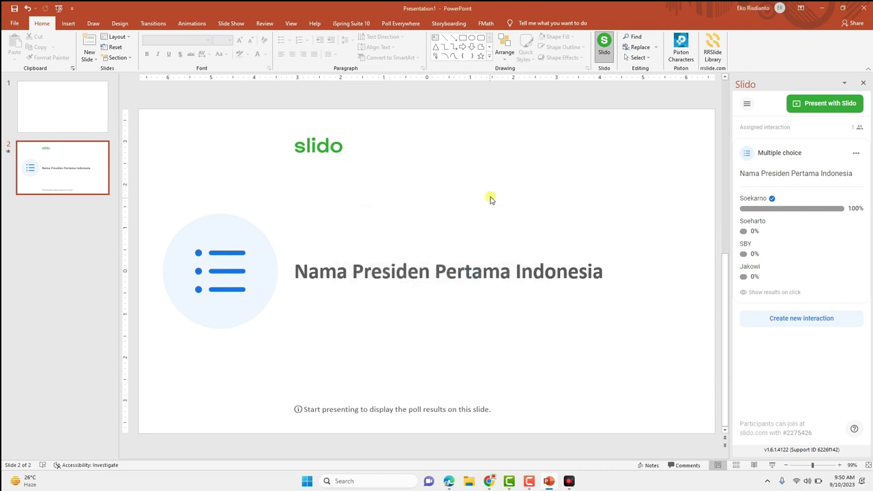